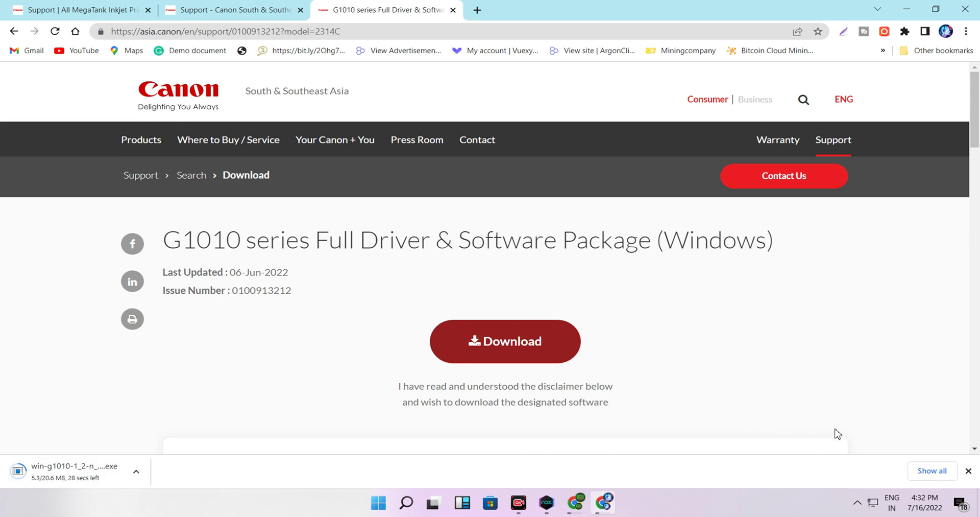
Run the downloaded win-g1010-1_2-n_mcd.exe installer and start the Canon G1010 series setup.
key(ctrl+j)
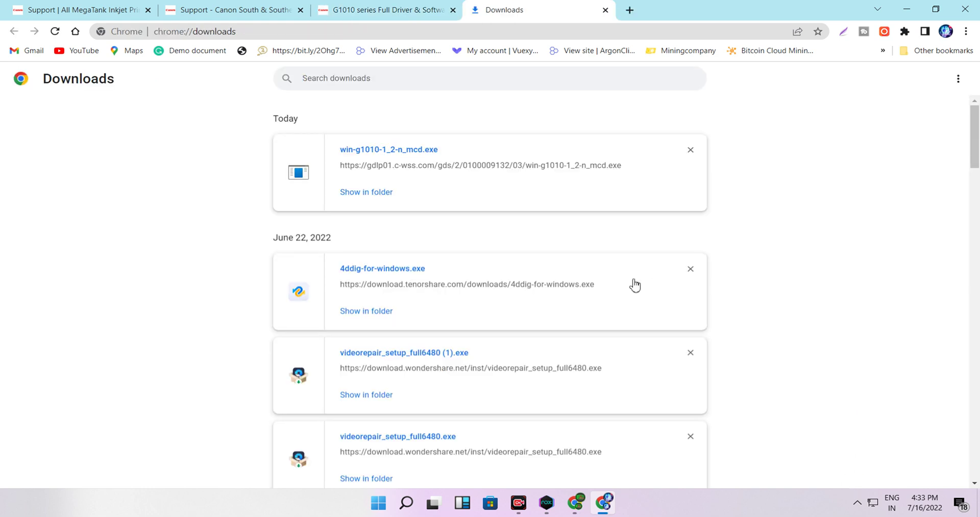
double_click(366, 150)
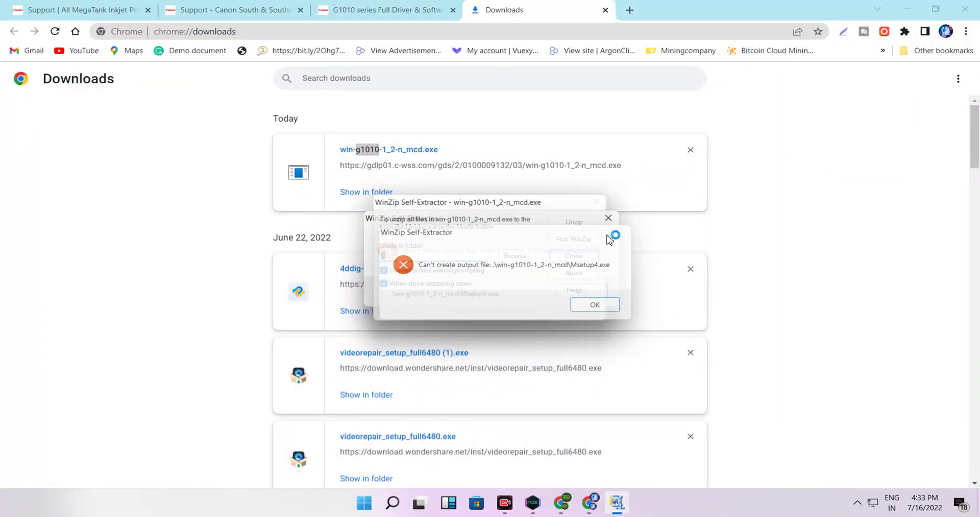
click(580, 302)
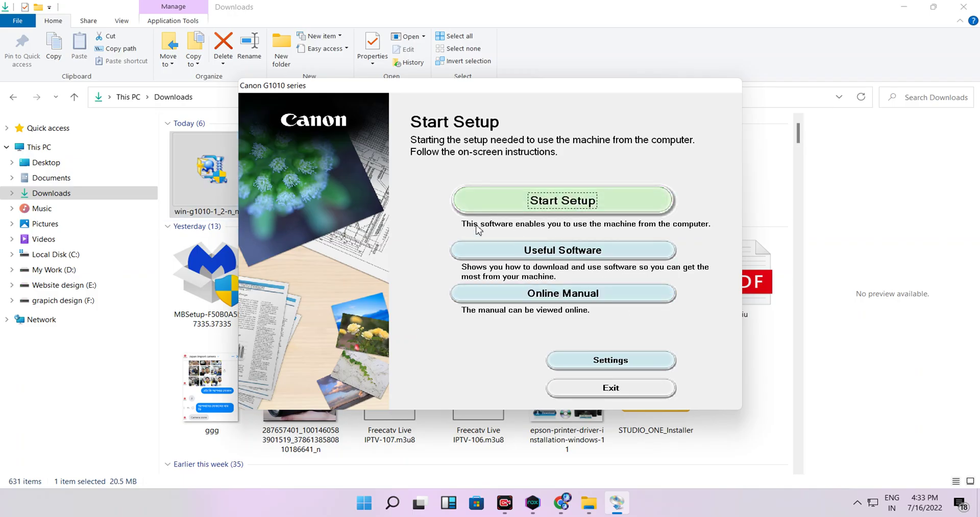
click(539, 204)
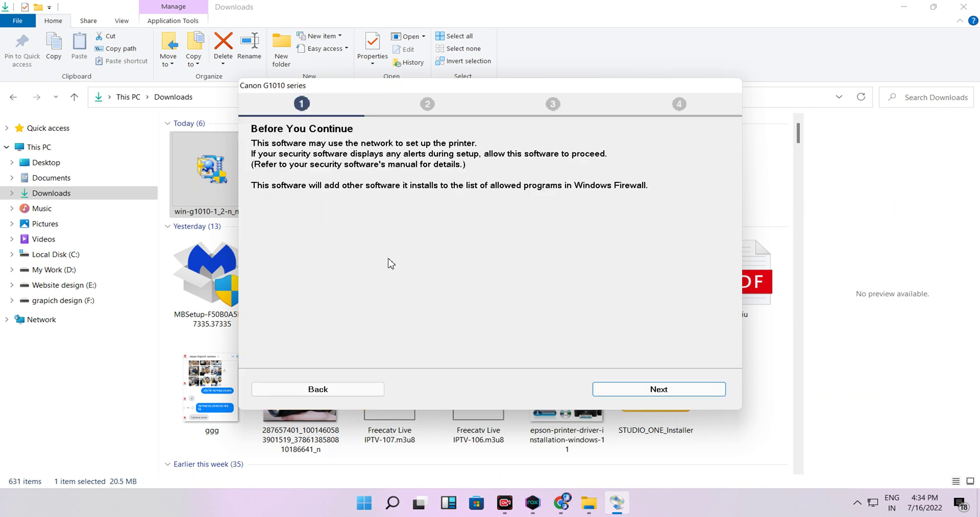
Proceed past the setup notice, accept the licence agreement, and agree to send Canon product information.
click(904, 7)
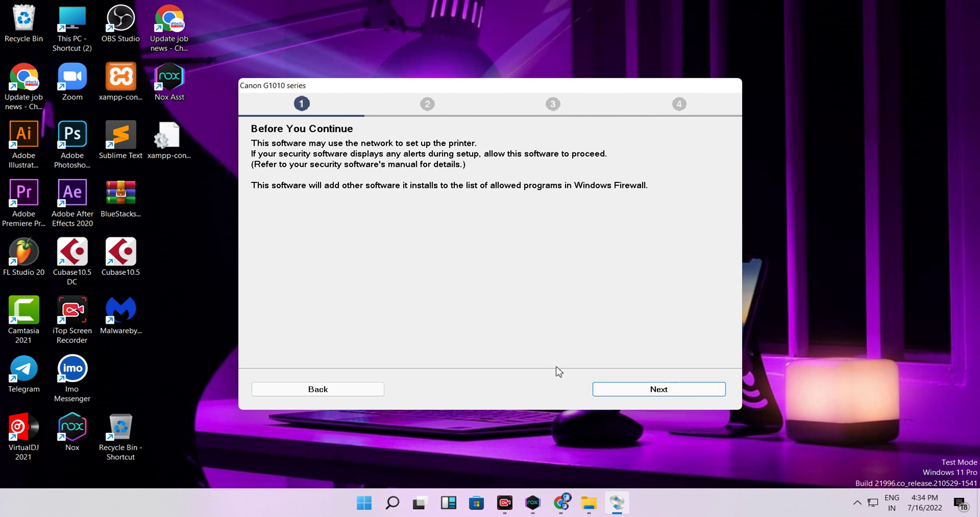
click(648, 391)
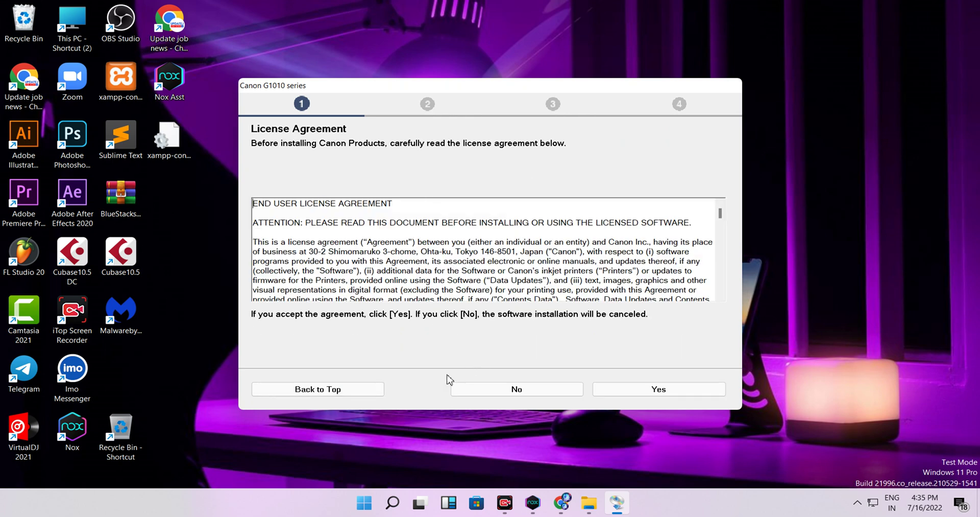
scroll(495, 294, down, 20)
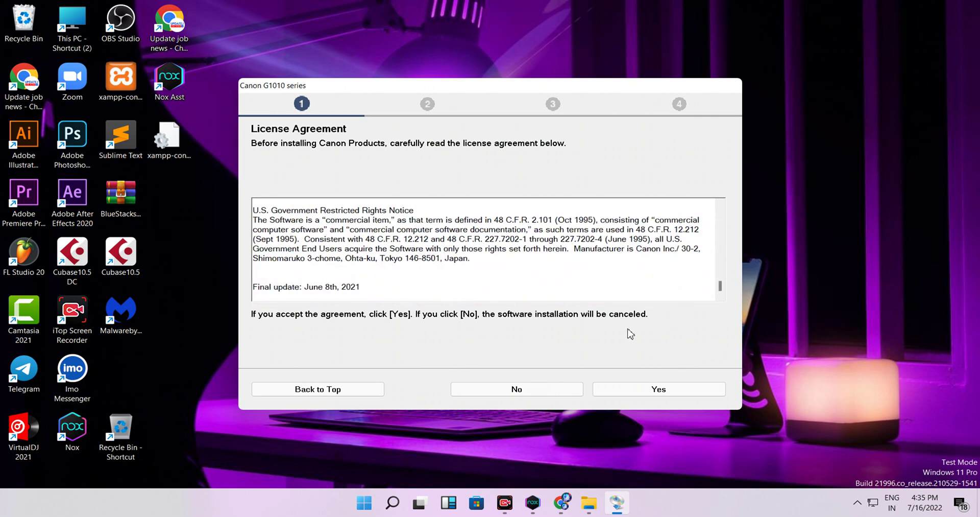
click(628, 392)
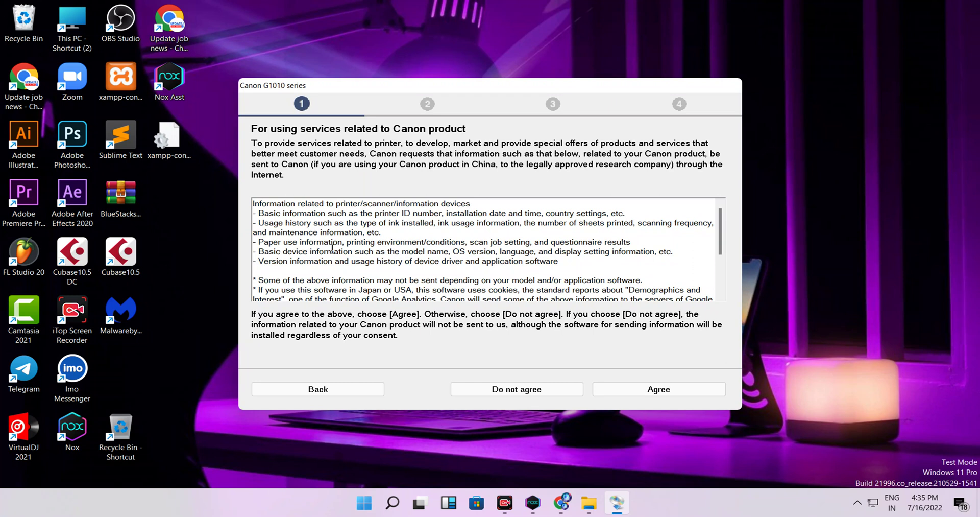
click(656, 392)
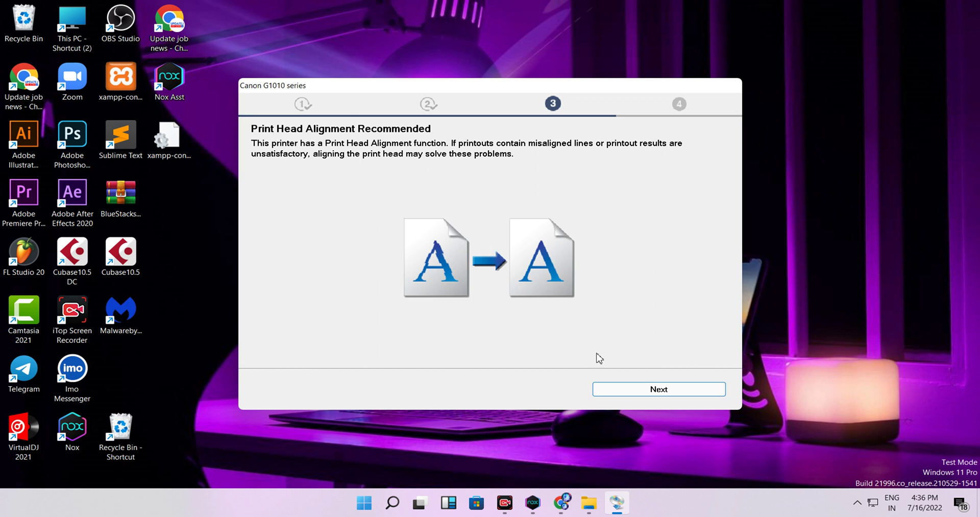
Continue past the print head alignment recommendation and run the test print.
click(650, 395)
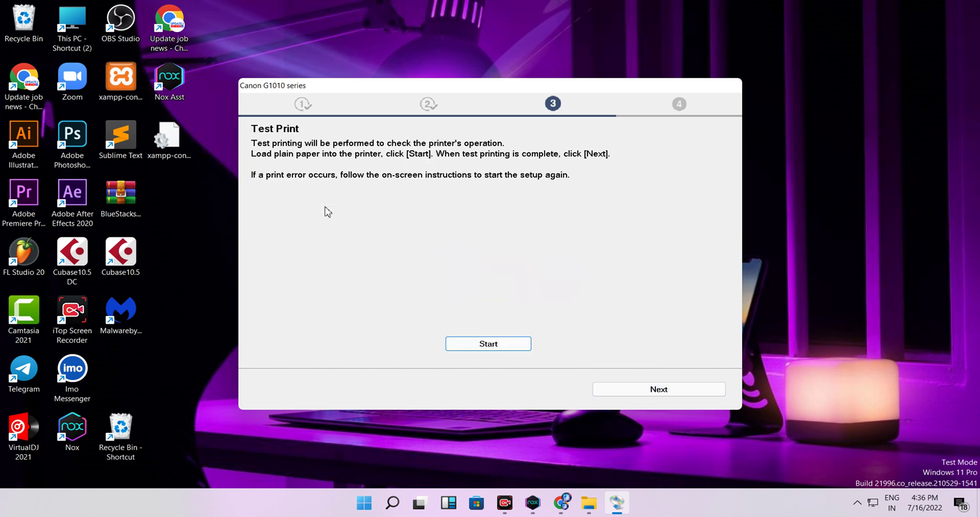
click(477, 345)
click(661, 390)
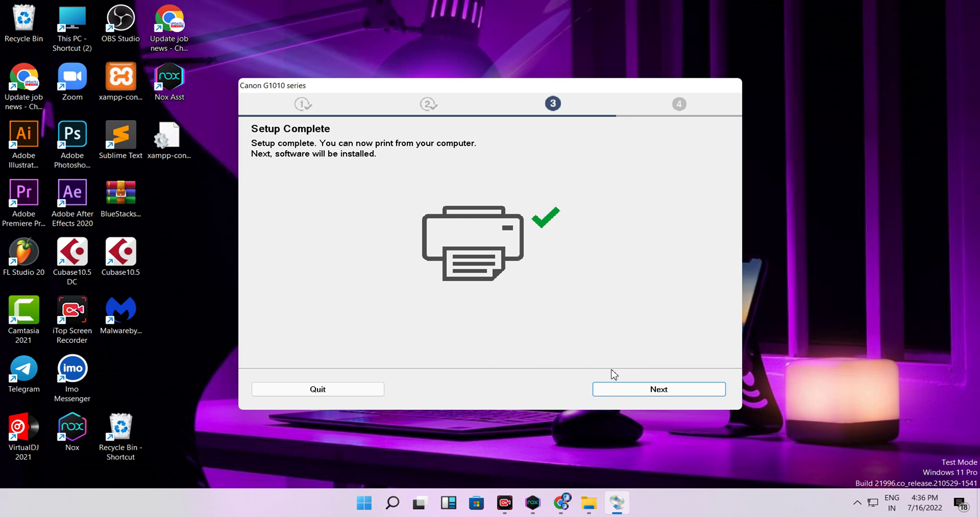
Install User's Manual, My Image Garden, Quick Menu and Easy-WebPrint EX, accepting the .Net Framework requirement.
click(669, 393)
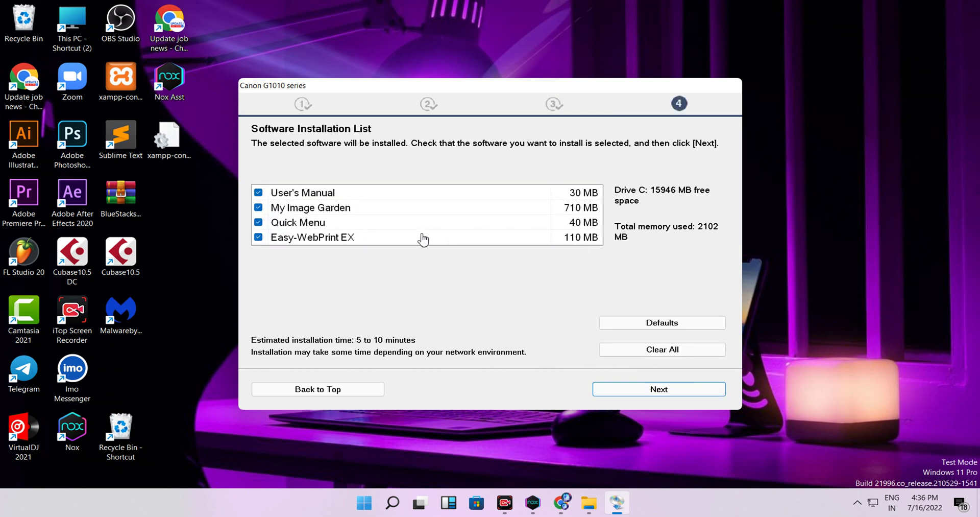
mouse_move(423, 239)
mouse_move(349, 237)
click(677, 389)
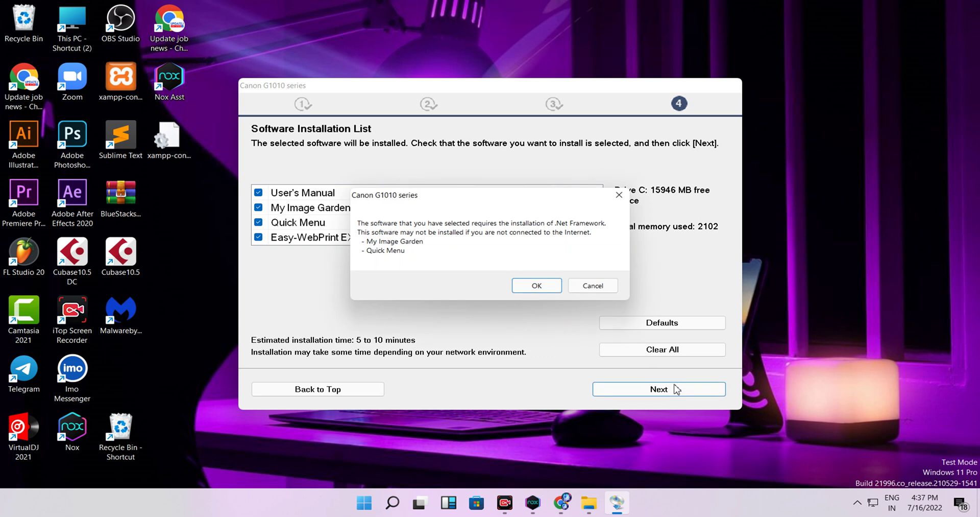
click(536, 286)
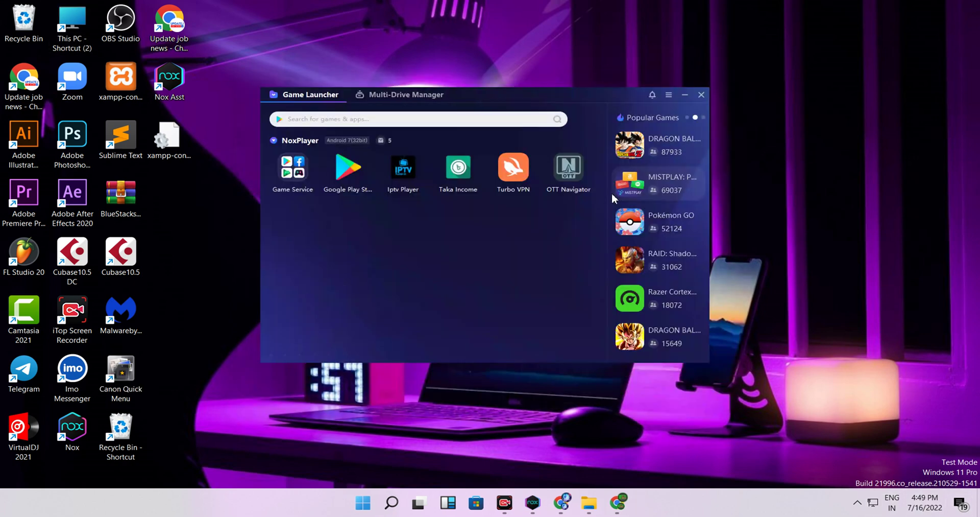
Exit the completed Canon installer and clear the NoxPlayer and browser windows from the desktop.
click(682, 95)
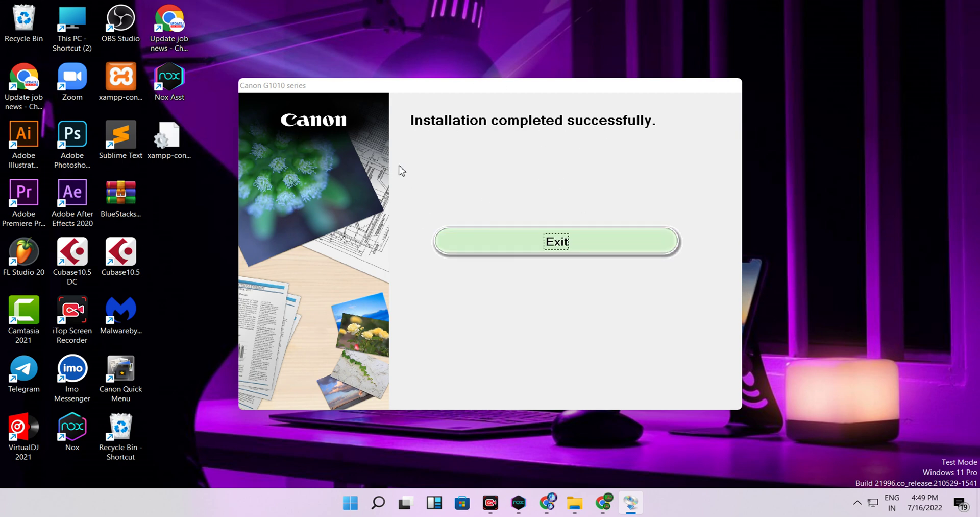
click(479, 250)
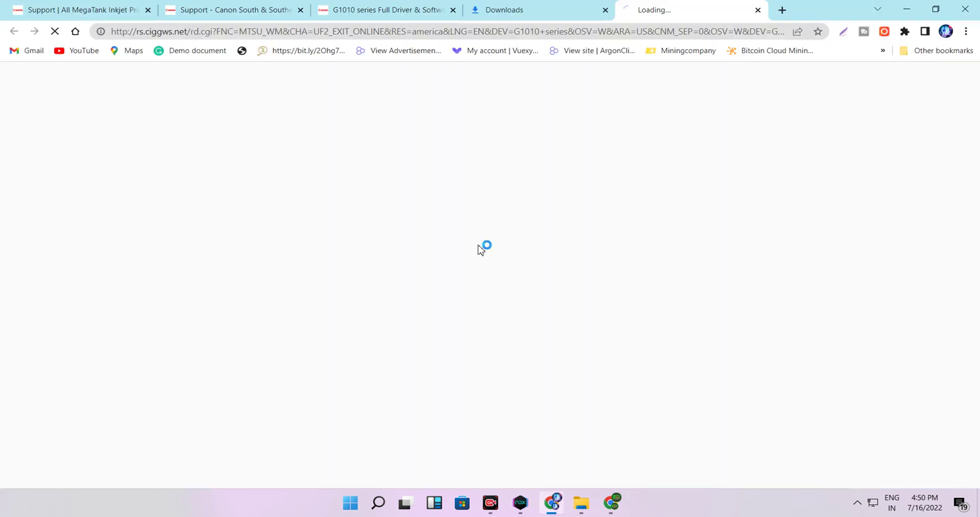
click(909, 8)
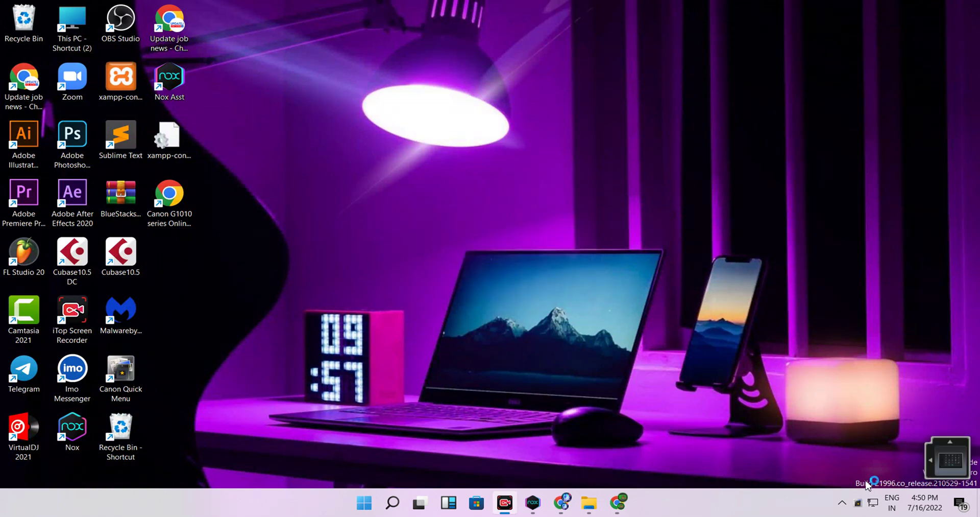
Open OOOO.pdf from the Downloads folder in File Explorer and maximize its window.
double_click(74, 17)
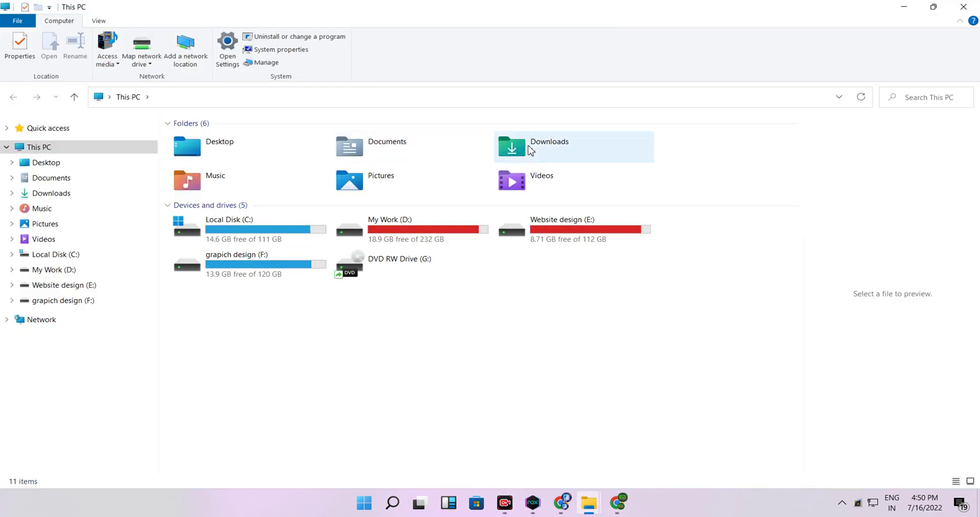
double_click(581, 150)
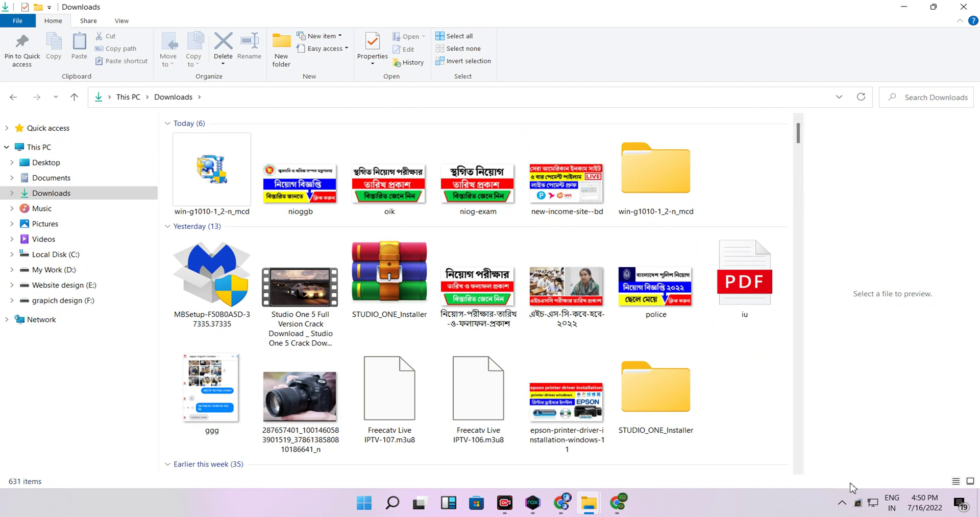
text(oooo)
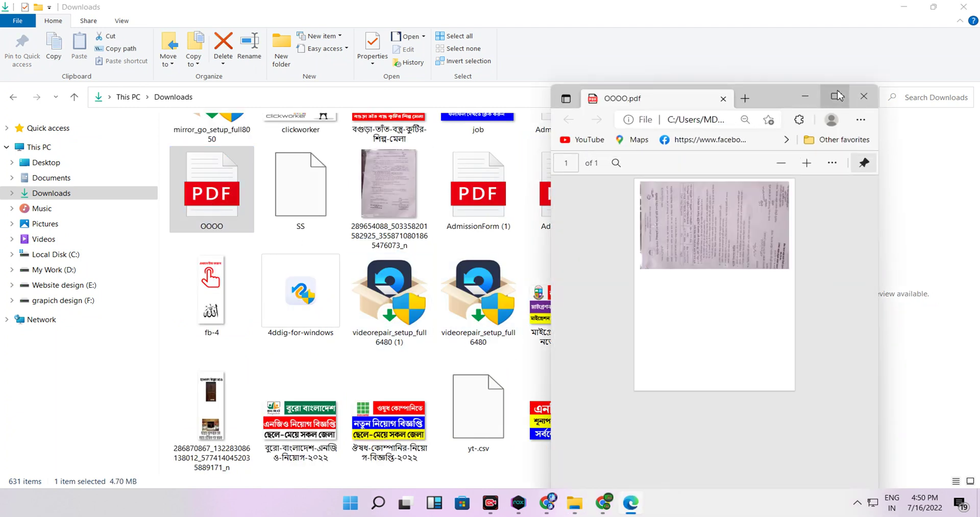
click(837, 95)
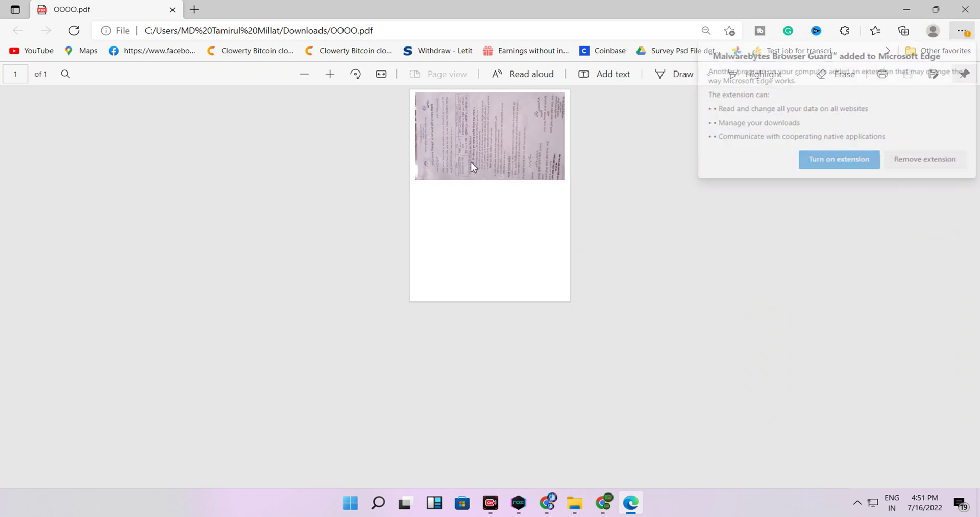
Turn on the Malwarebytes Browser Guard extension and open the print settings for OOOO.pdf.
click(833, 162)
right_click(518, 176)
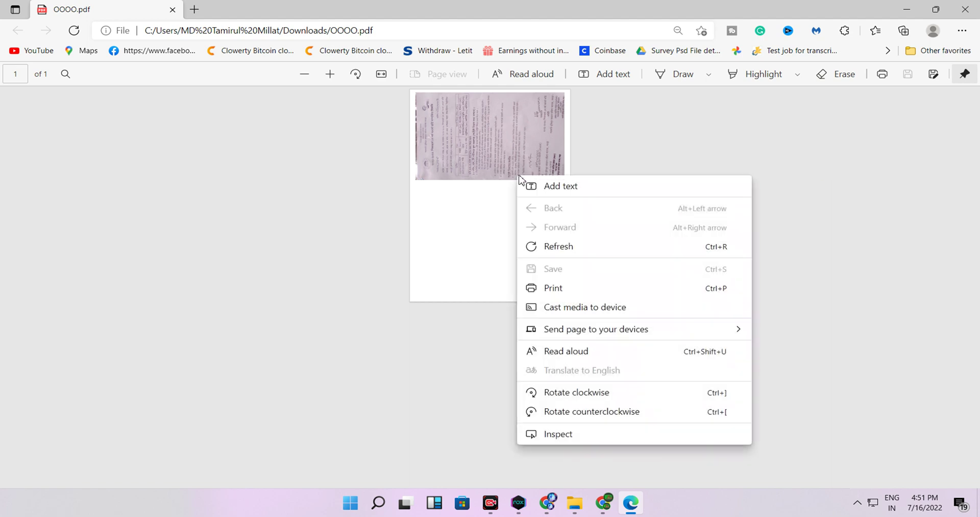
click(546, 289)
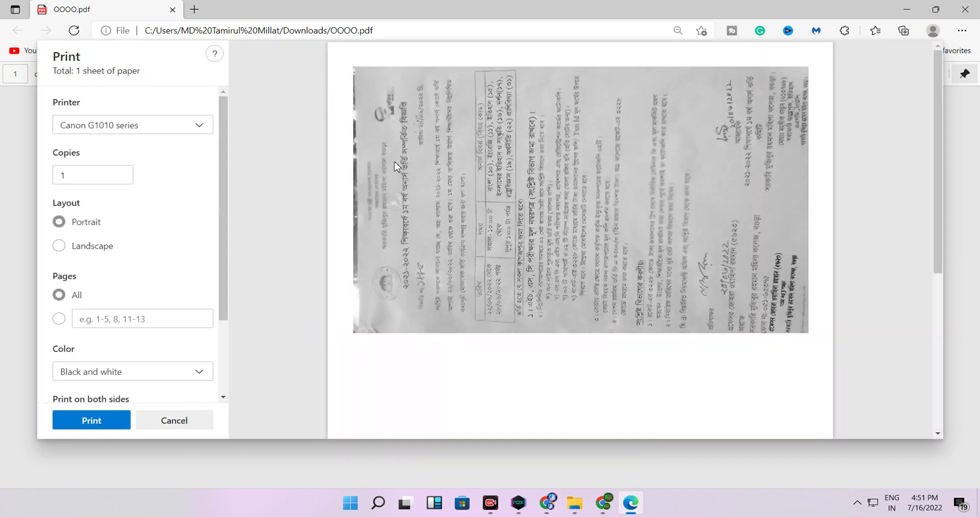
Set the print color mode to Color and view the print preview of OOOO.pdf.
click(156, 382)
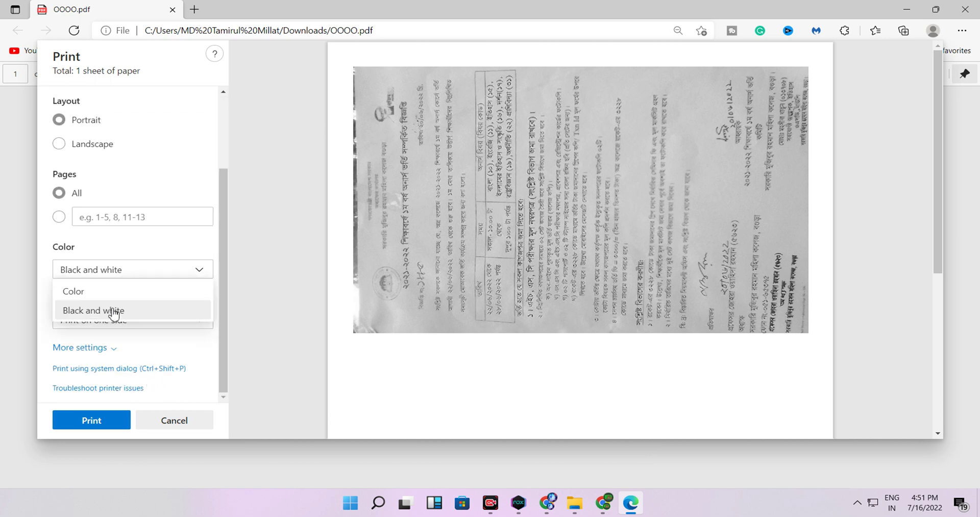
click(105, 295)
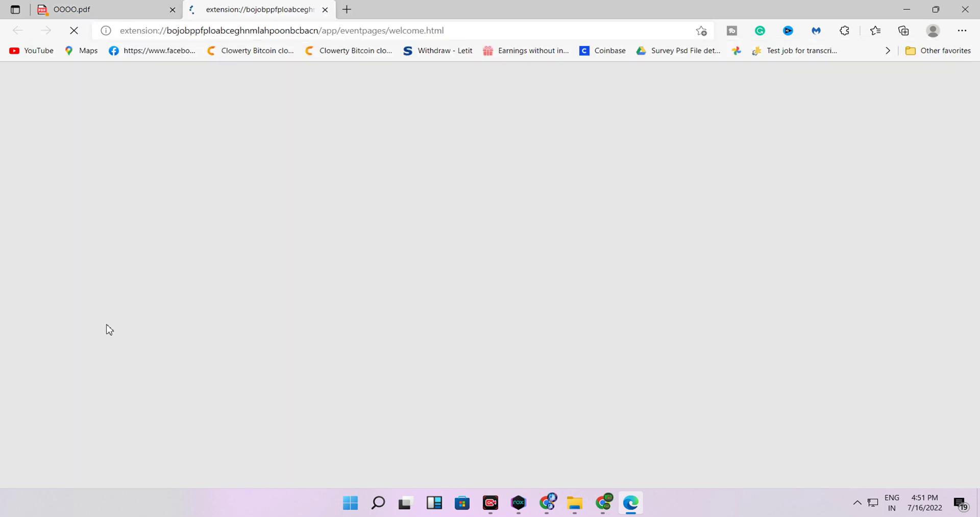
click(121, 11)
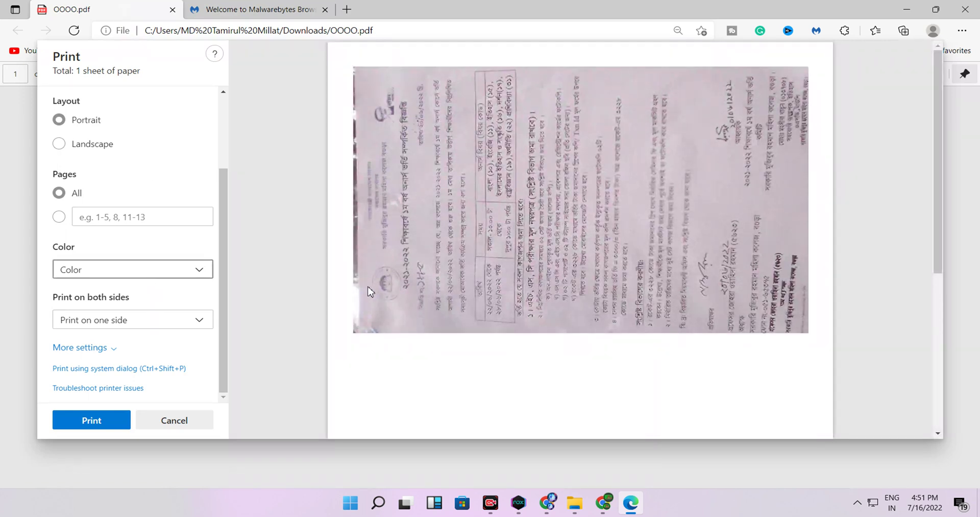
scroll(452, 307, down, 5)
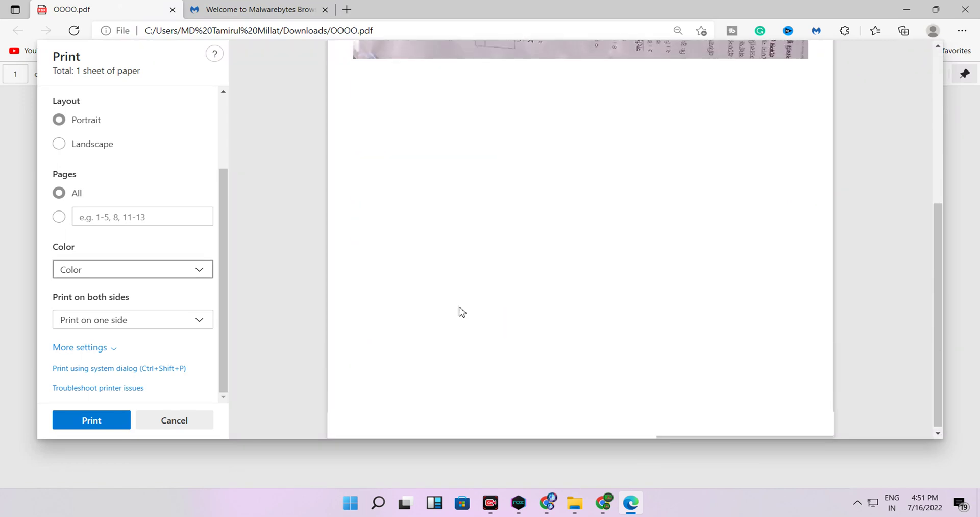
Check the two-sided printing options without changing them, and set the color mode to Black and white.
click(132, 321)
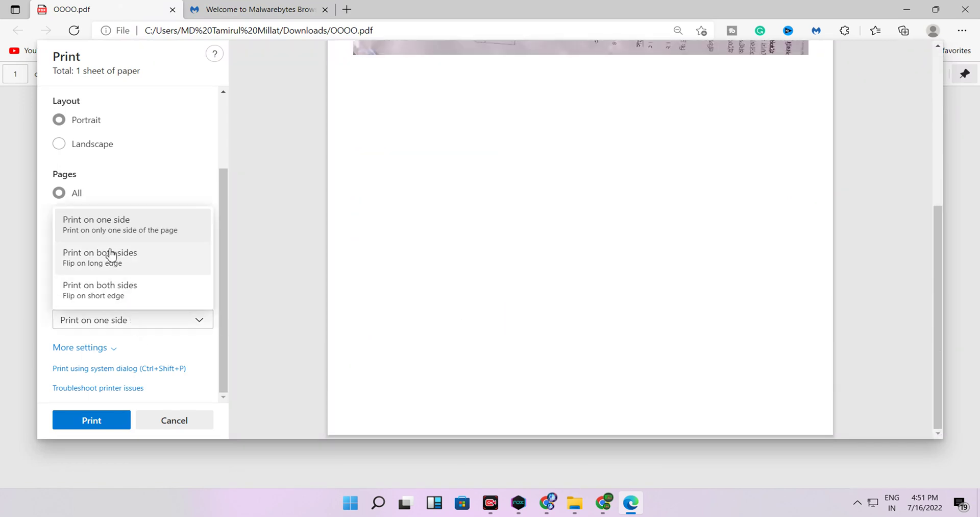
click(230, 274)
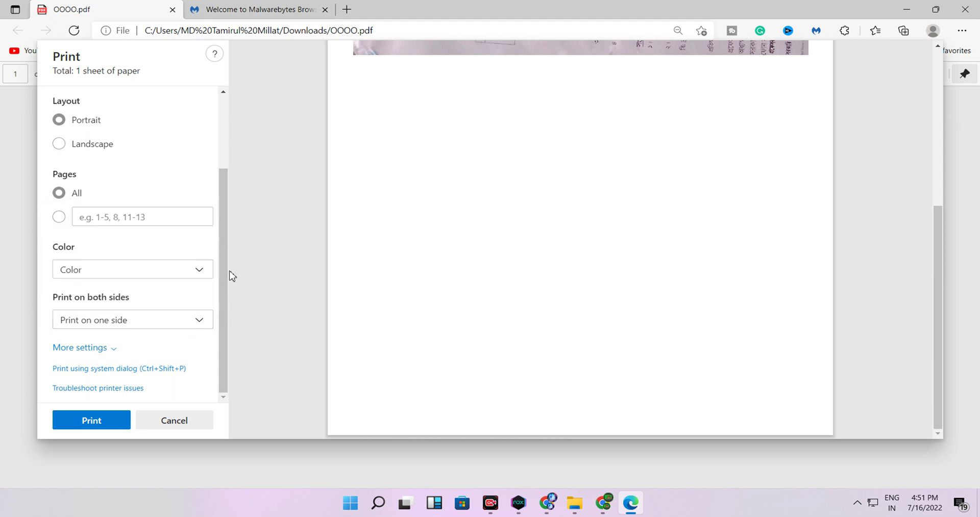
click(155, 271)
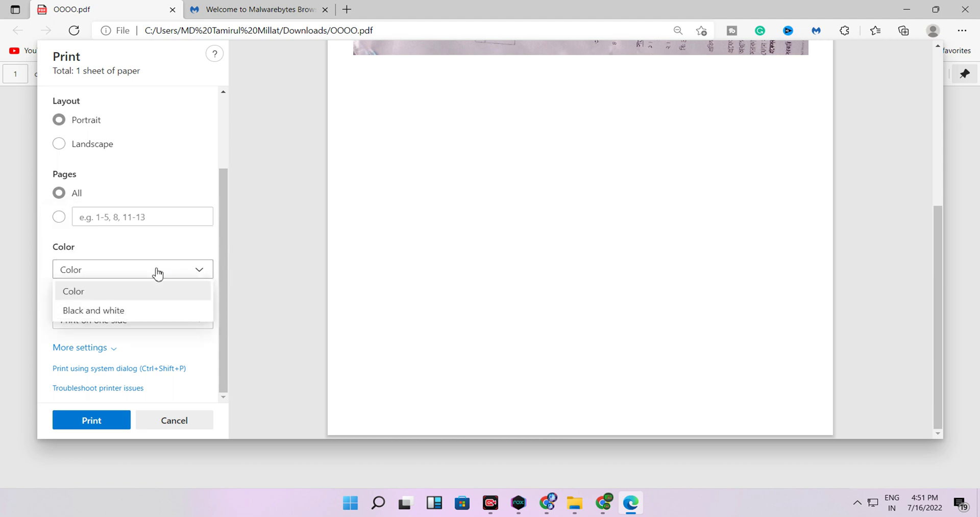
click(128, 313)
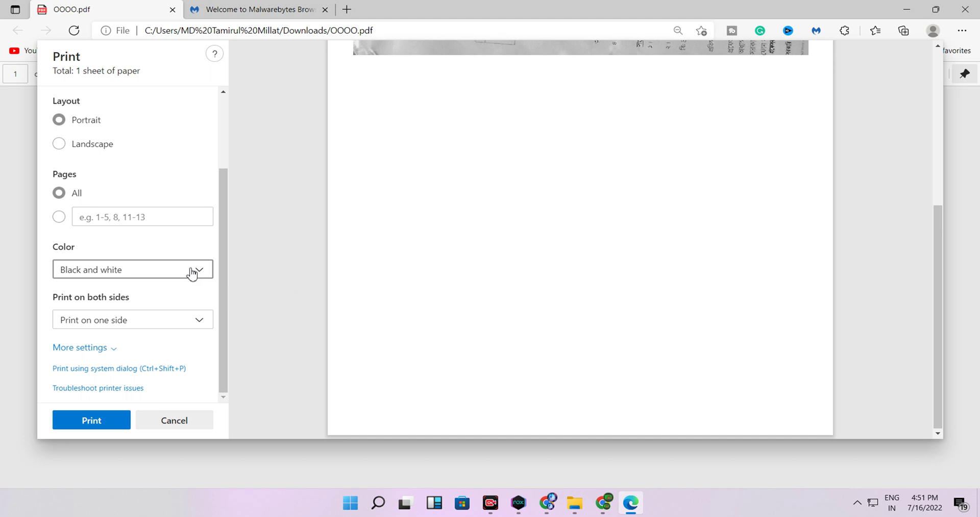
Review the available printers and select Canon G1010 series for the print job.
scroll(171, 213, up, 2)
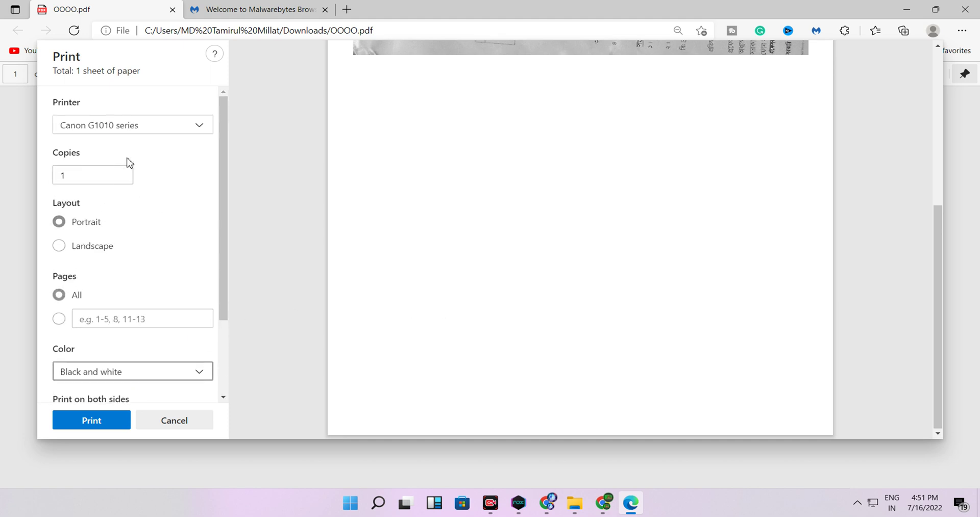
click(125, 136)
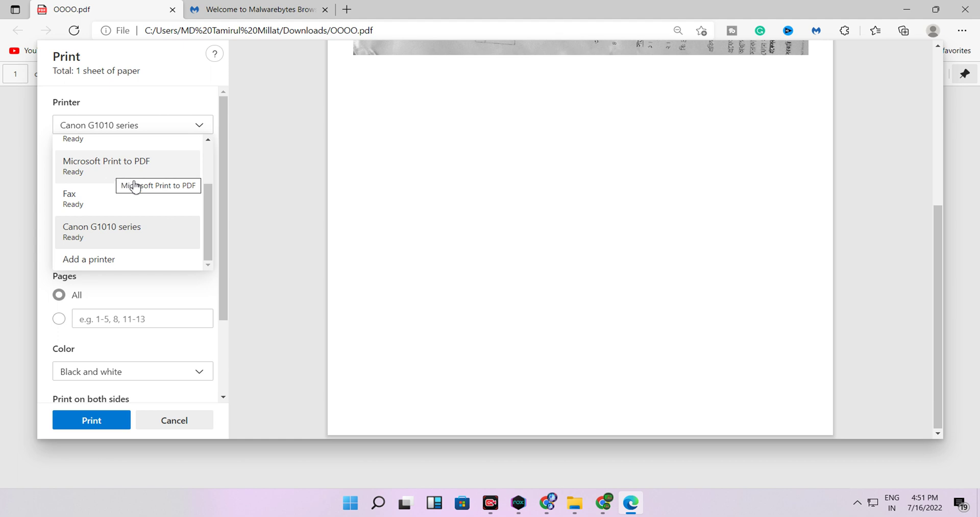
click(131, 234)
click(113, 126)
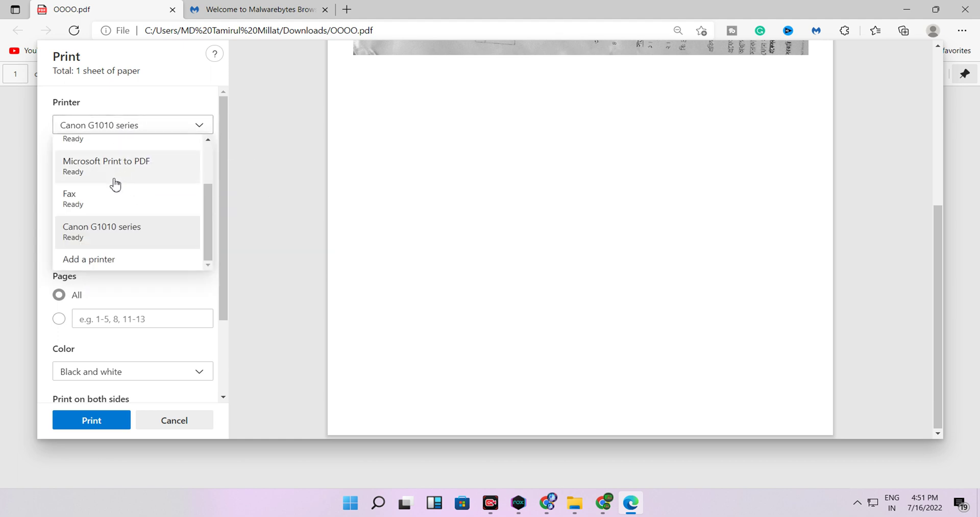
click(85, 234)
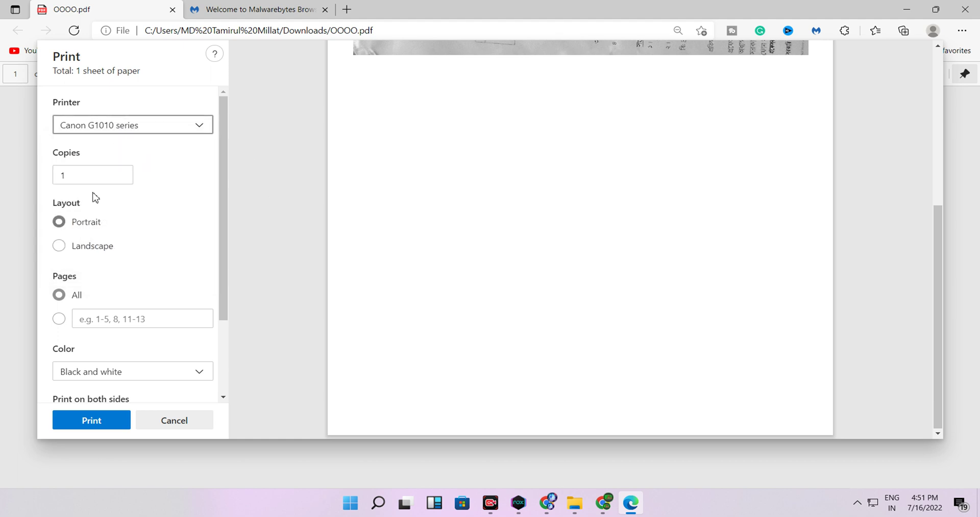
Raise the number of copies to 3 and return it to 1.
click(90, 175)
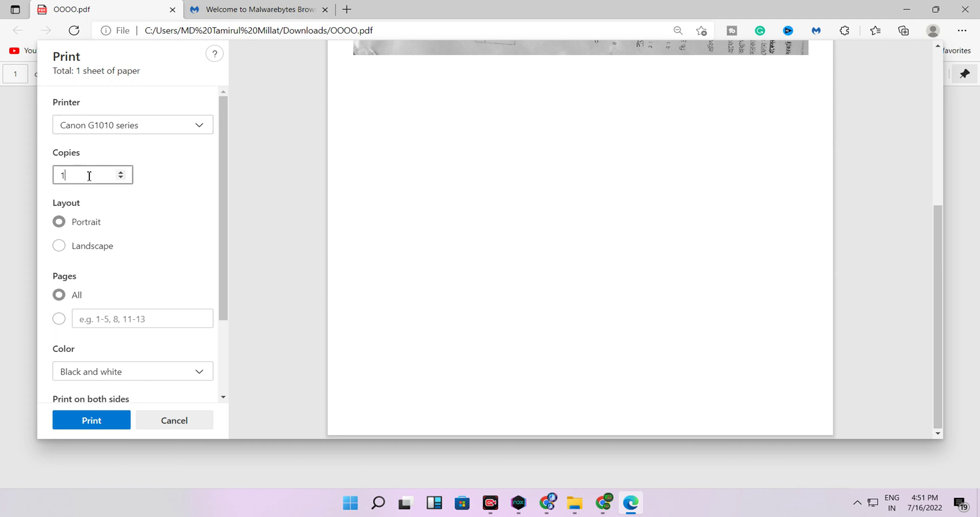
click(120, 173)
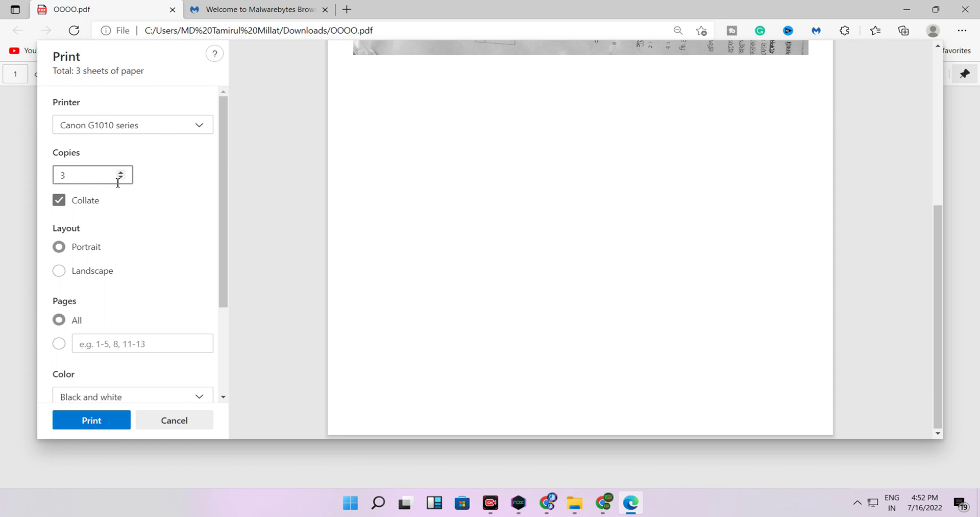
double_click(121, 177)
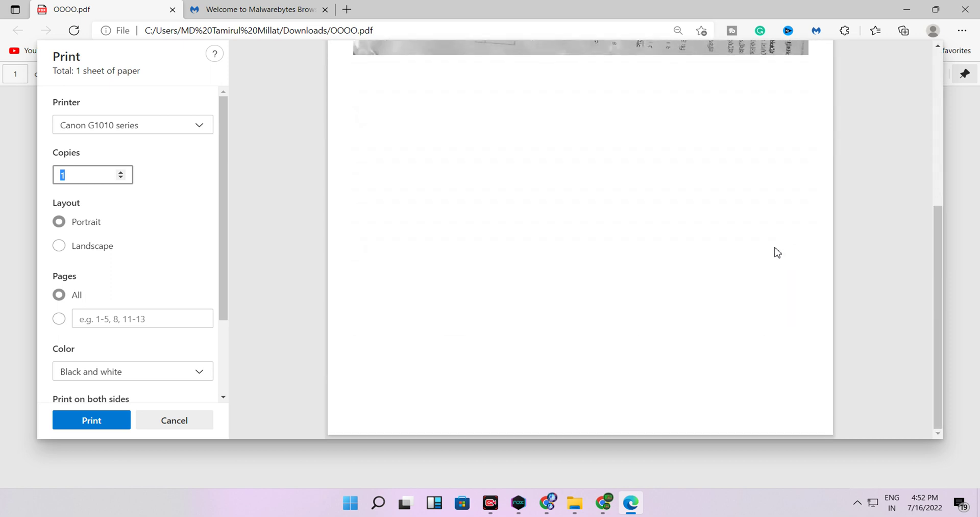
Choose a custom page range, try page 5, and clear the entry.
click(128, 324)
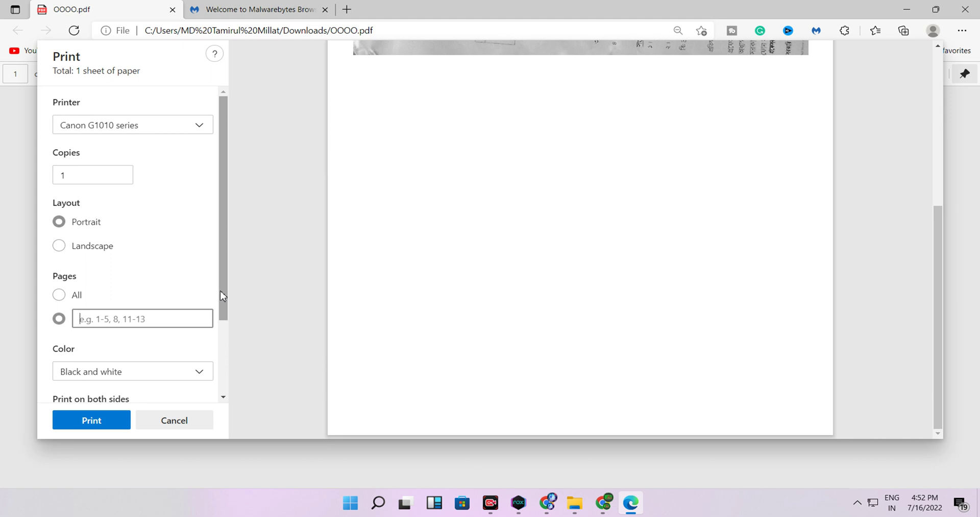
text(50)
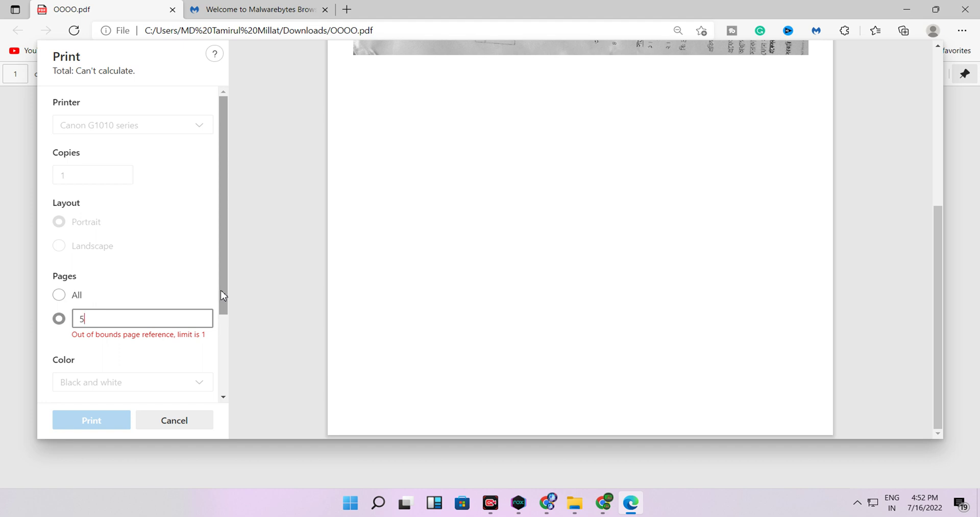
key(BackSpace)
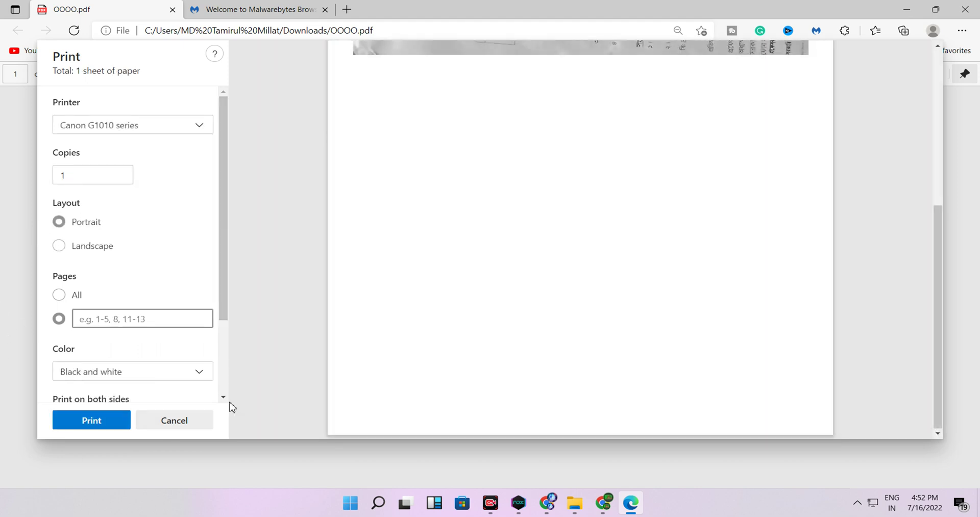
Expand the additional print settings and choose A4 as the paper size.
scroll(193, 297, down, 2)
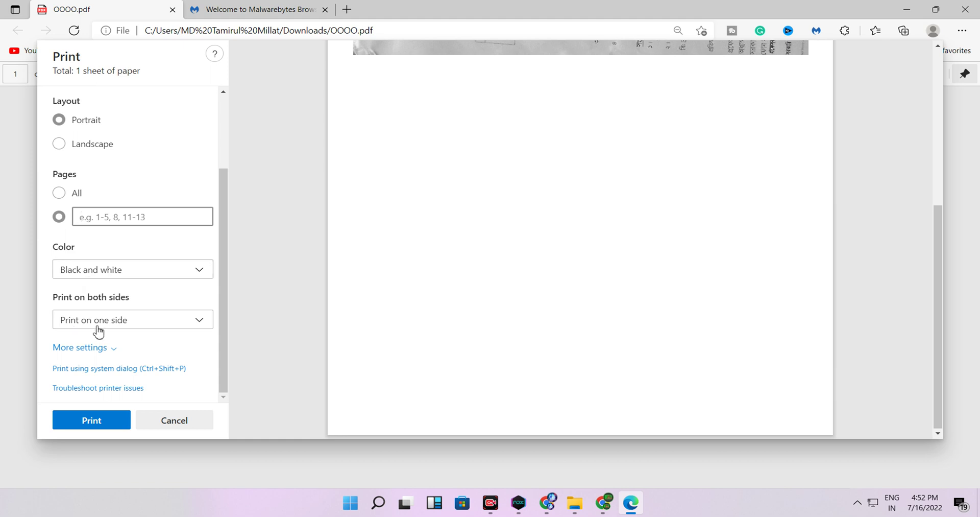
click(84, 348)
scroll(192, 348, down, 3)
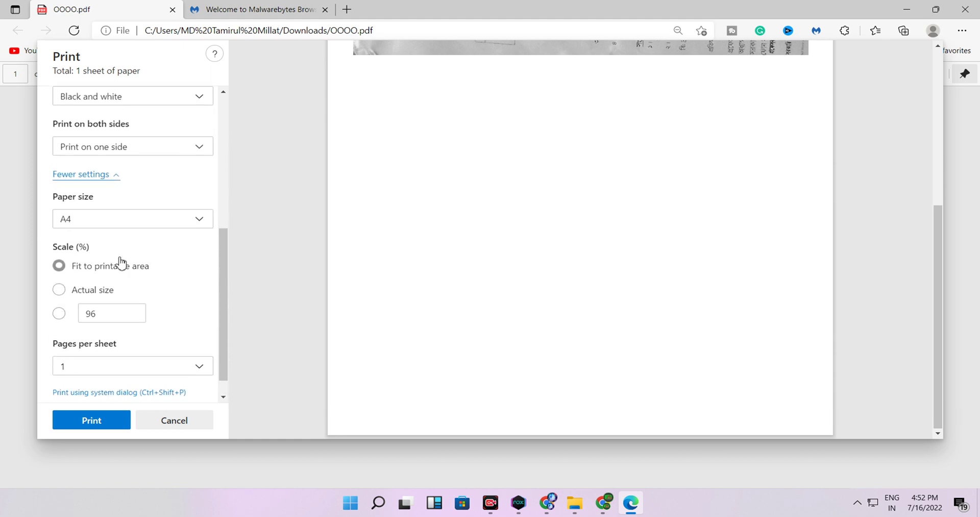
click(87, 218)
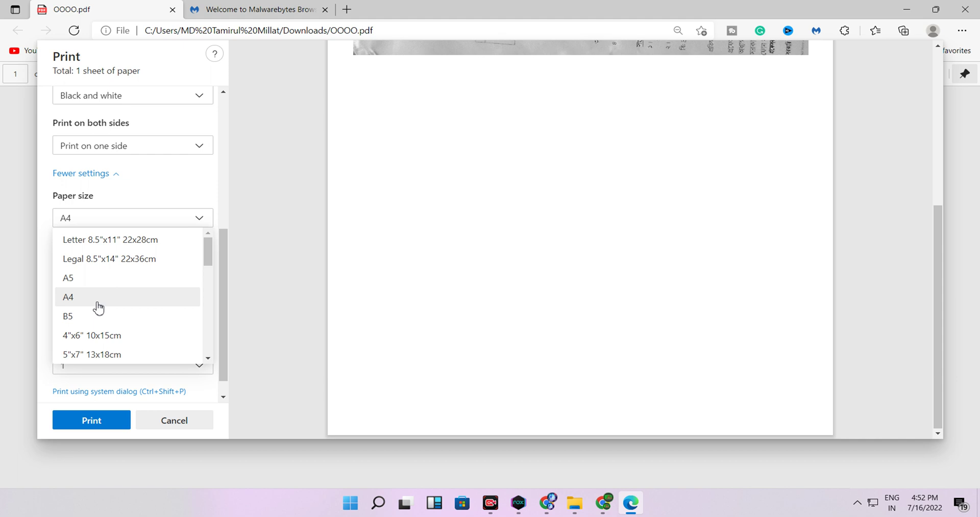
click(123, 295)
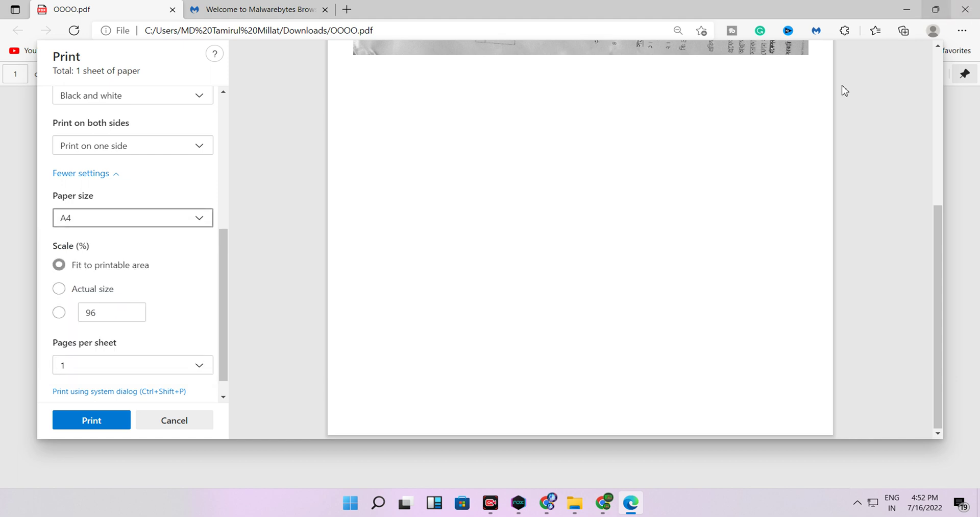
Print OOOO.pdf, highlight the message in the Canon G1010 status window, and dismiss the print notification.
click(114, 433)
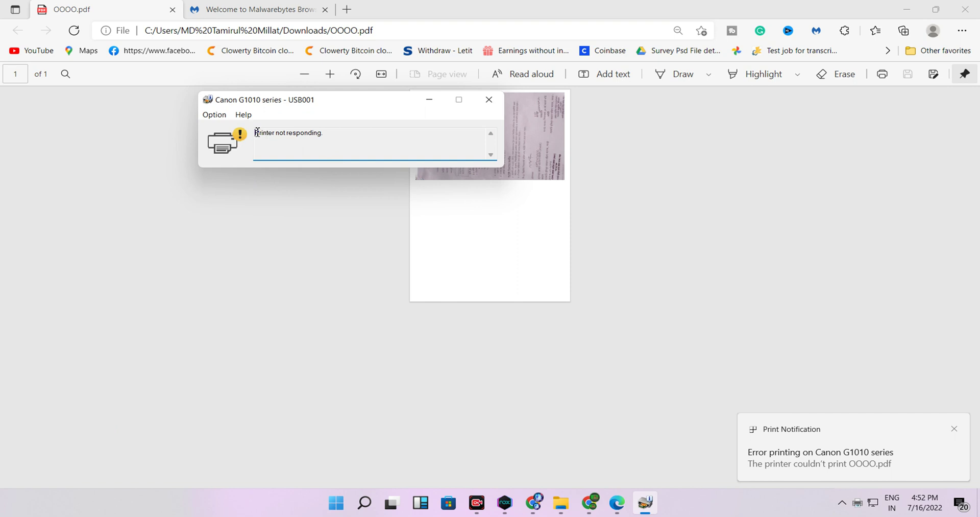
drag(257, 131, 340, 132)
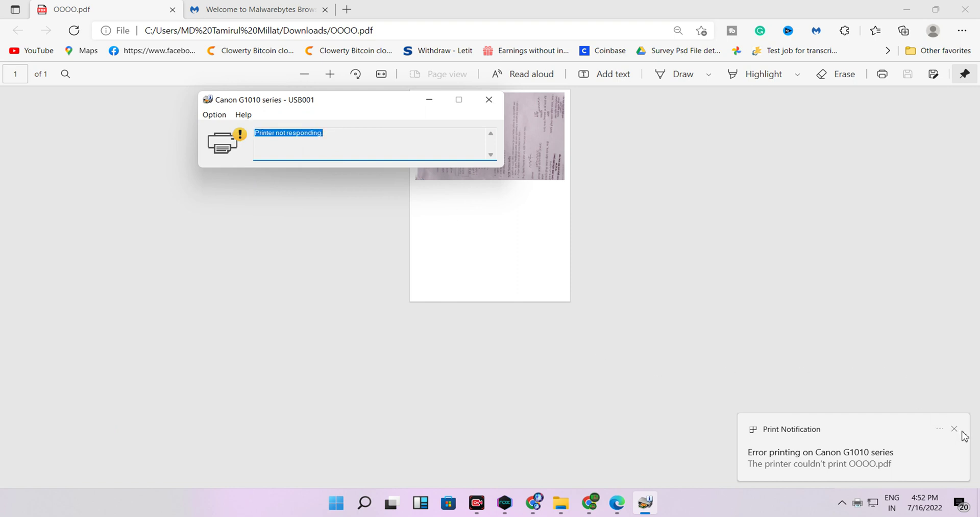
click(954, 429)
Try to open the Windows Settings app.
click(336, 504)
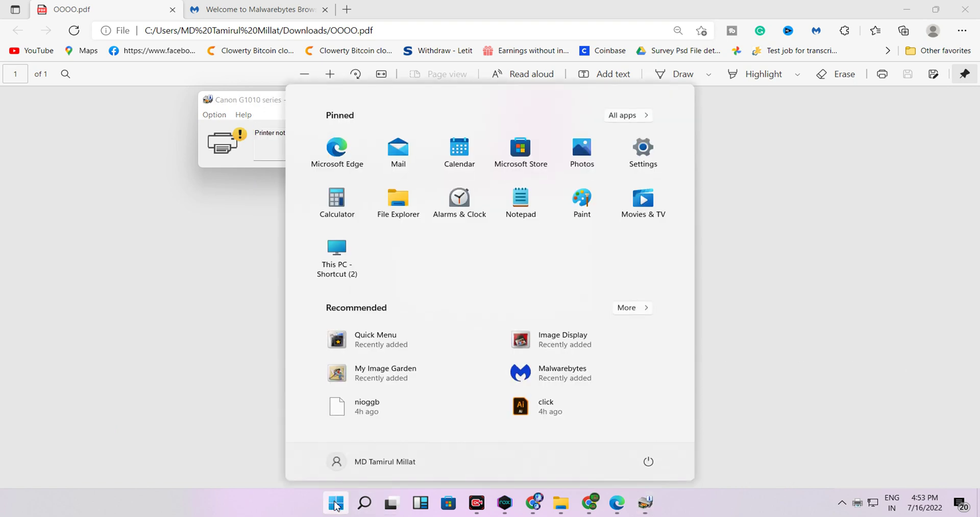
click(639, 152)
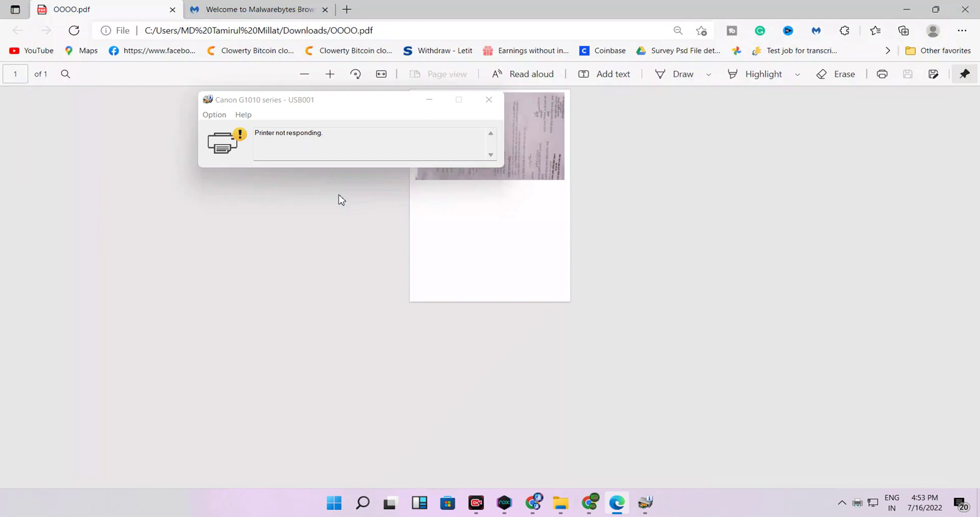
click(336, 502)
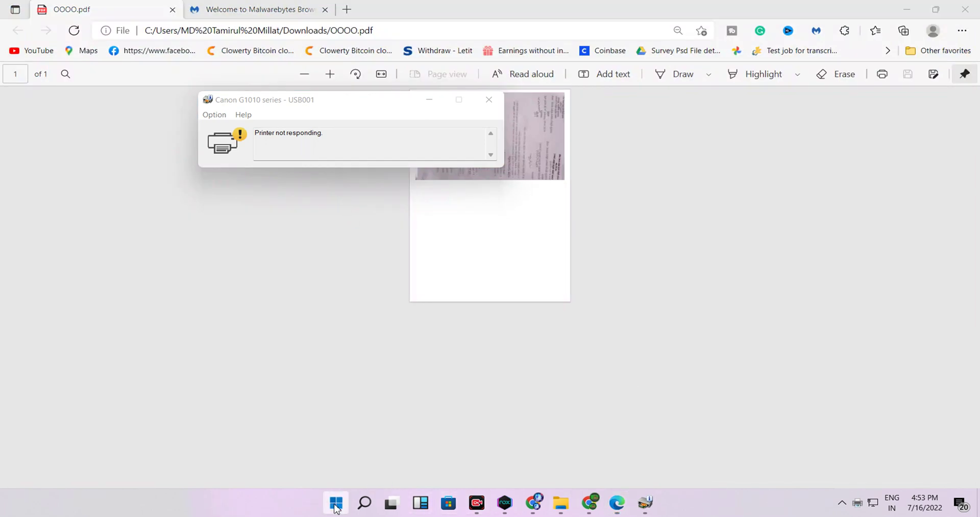
click(643, 150)
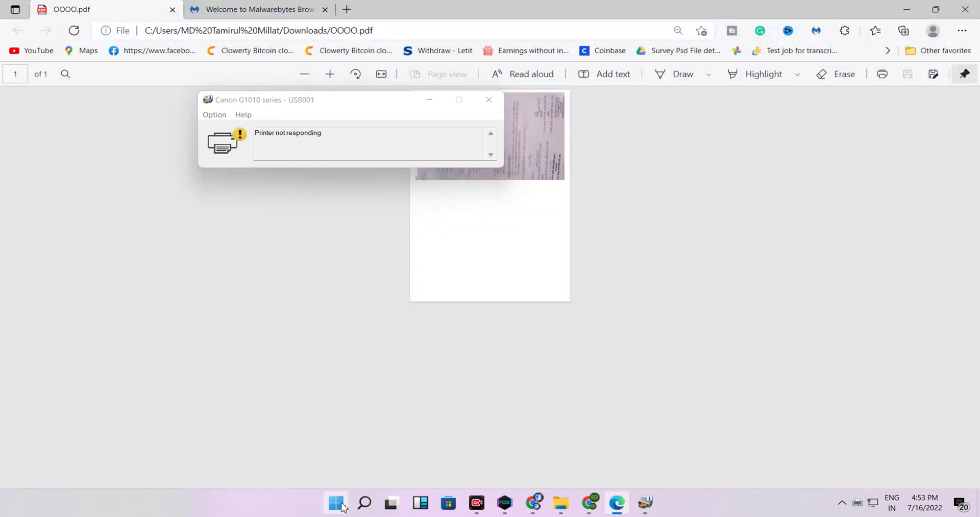
Search Windows for "printer", open the Printers & scanners settings, and close the Canon G1010 status window.
click(363, 507)
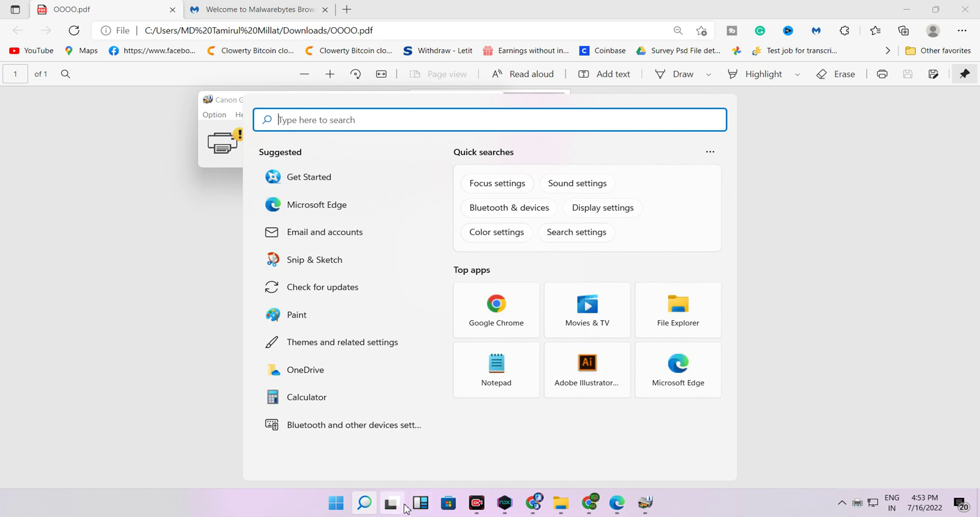
text(pp)
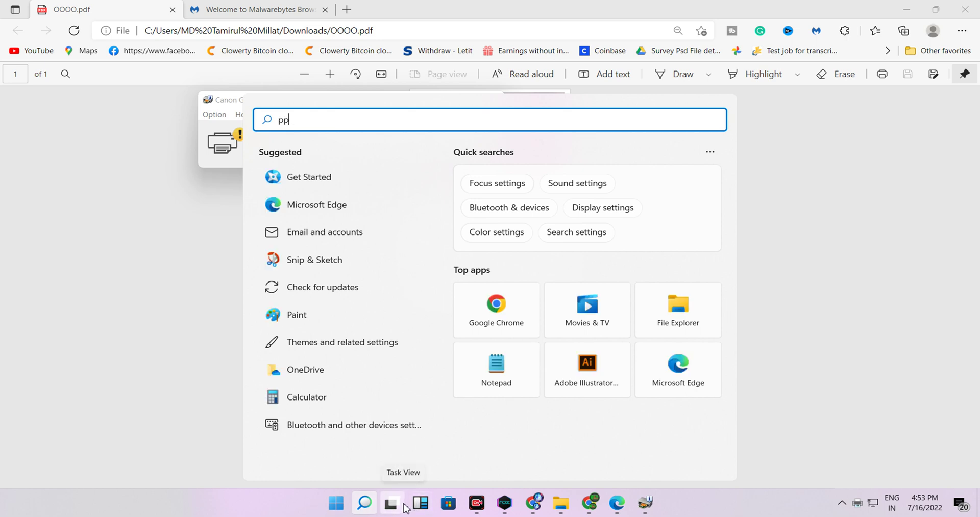
key(BackSpace)
text(r)
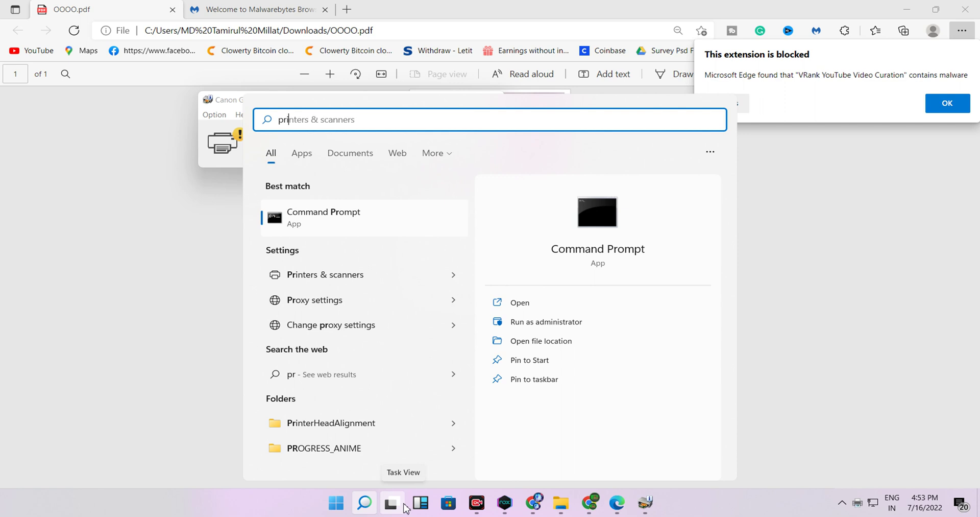
text(inter)
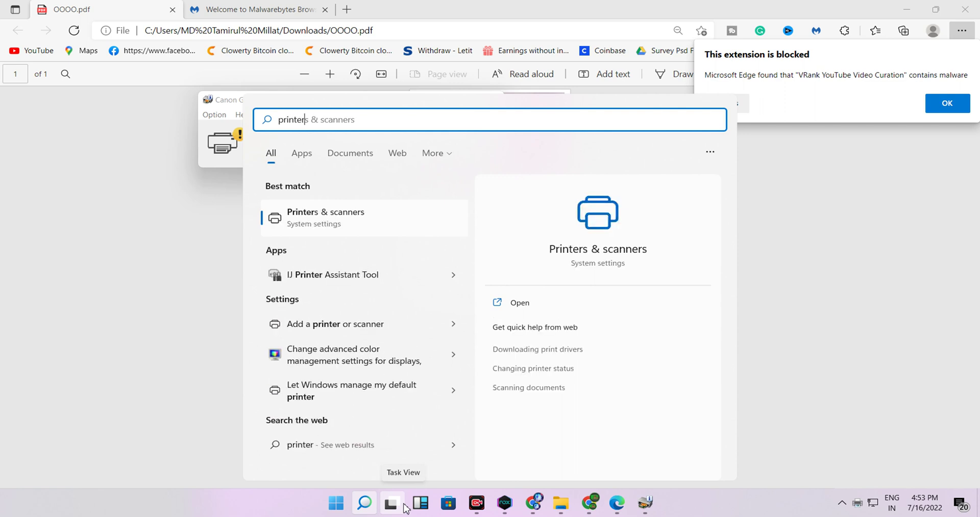
click(351, 221)
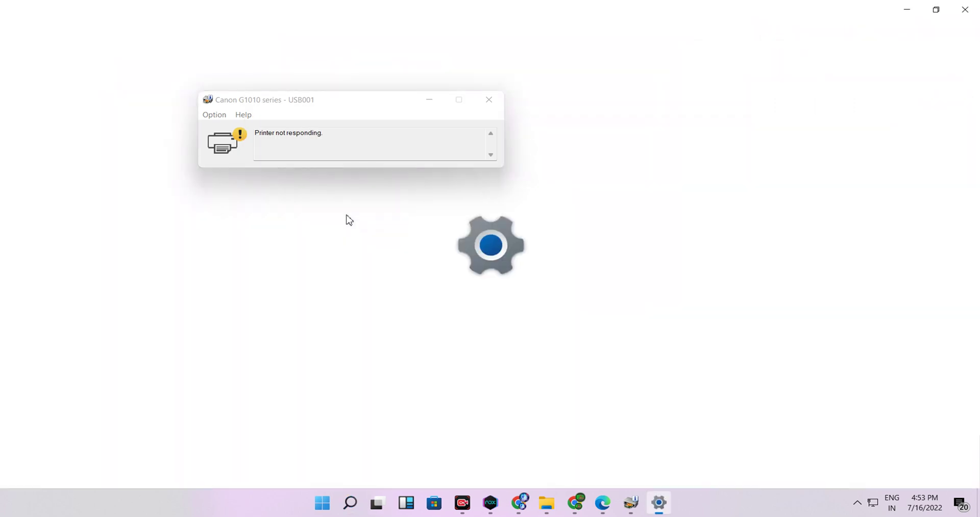
click(489, 99)
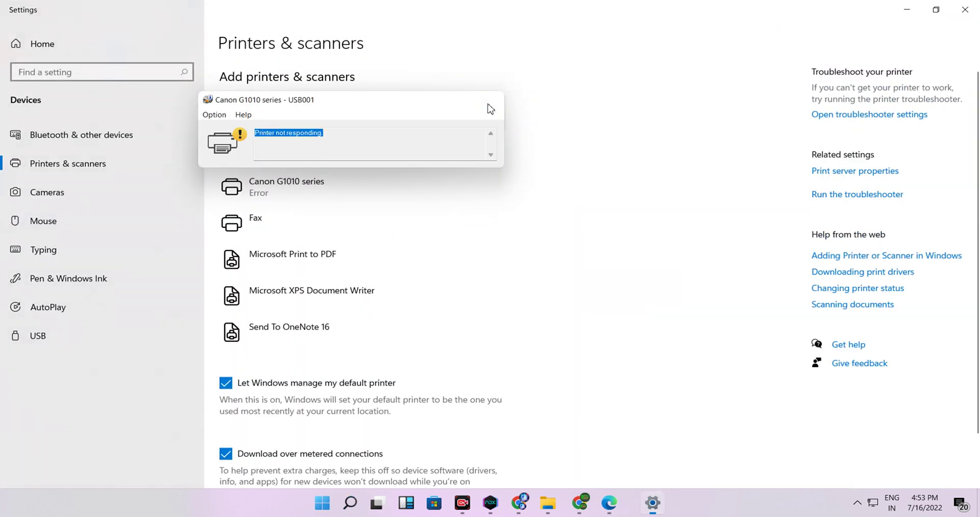
Run the troubleshooter from the Canon G1010 series management page and cancel it.
click(299, 192)
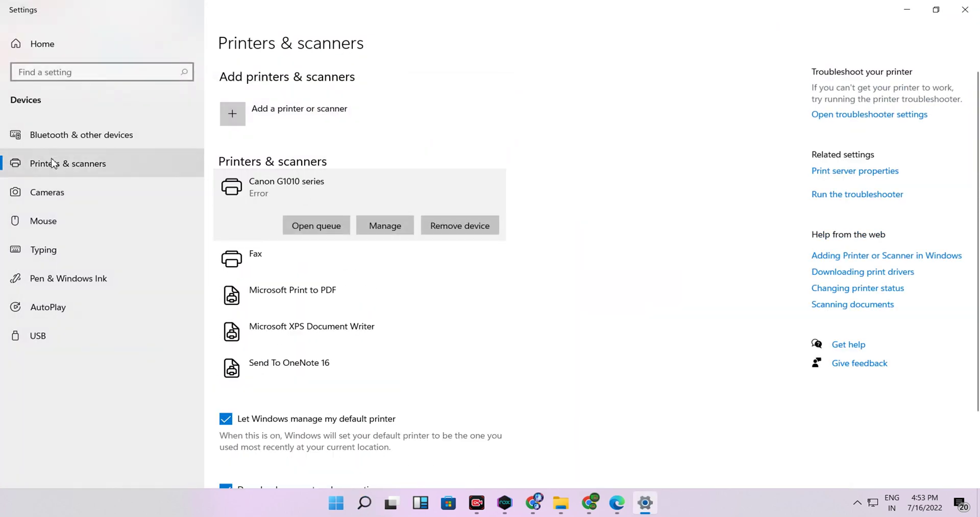
click(391, 229)
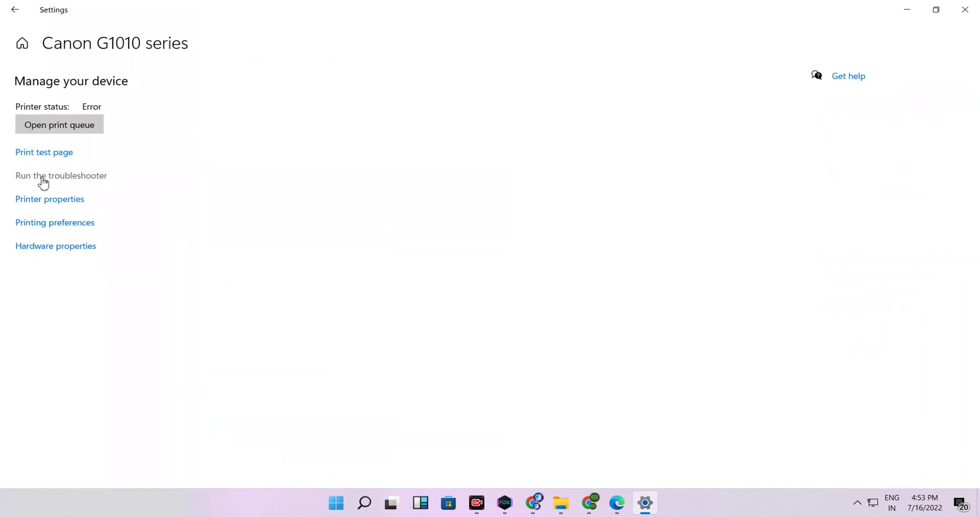
click(43, 176)
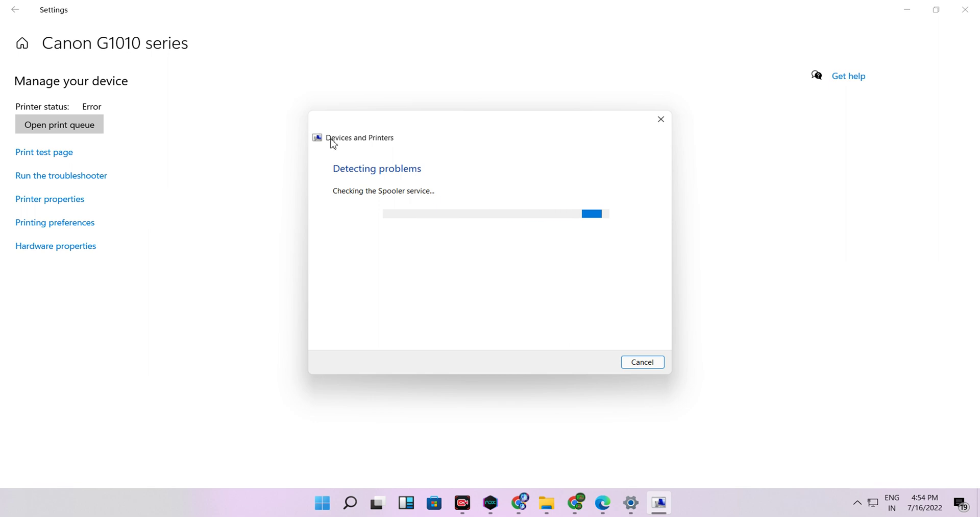
click(603, 503)
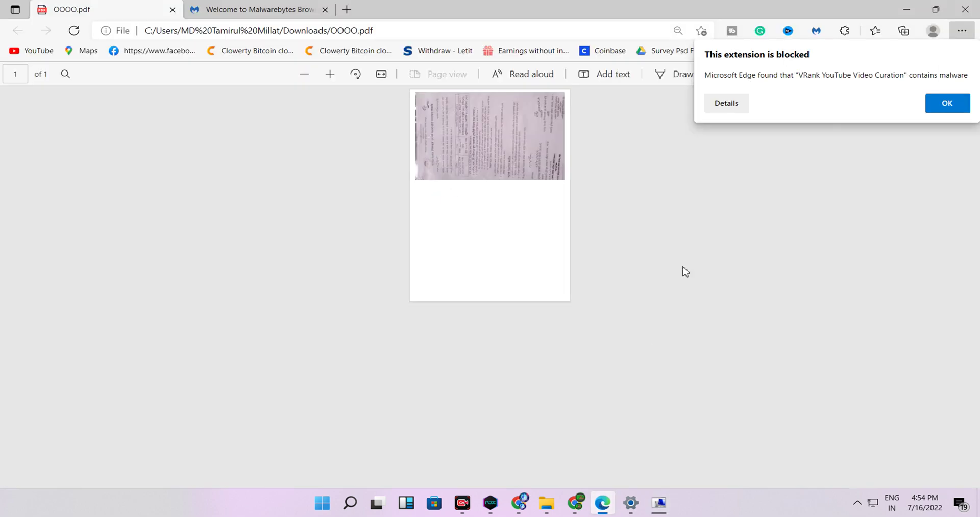
click(646, 361)
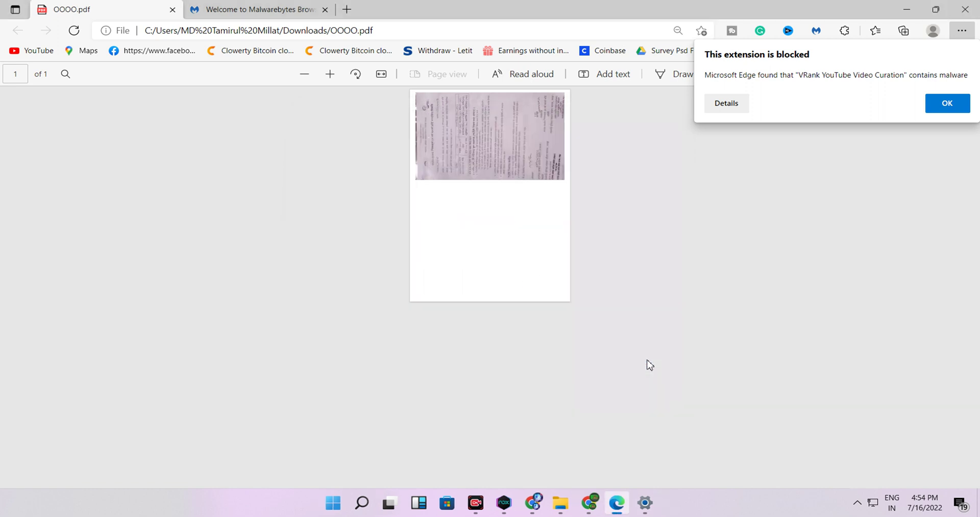
right_click(504, 239)
click(644, 500)
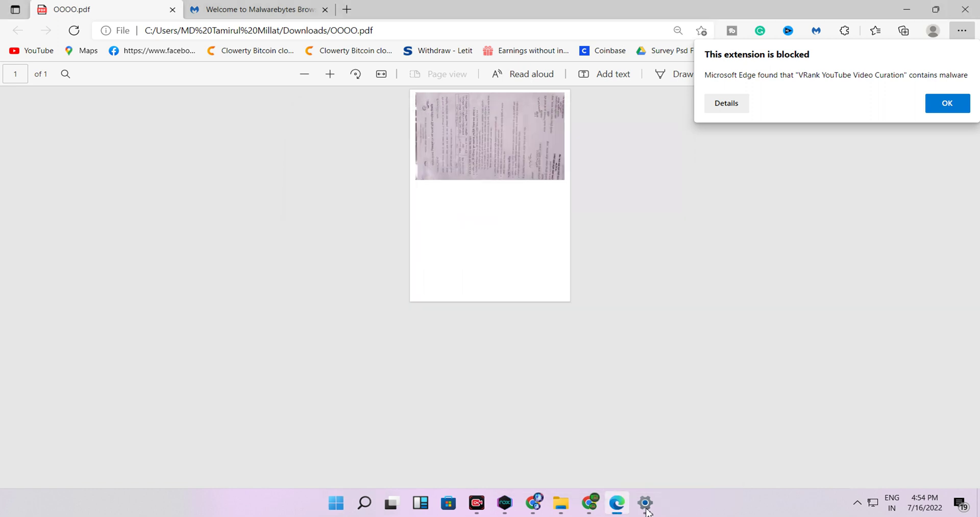
click(645, 503)
click(646, 504)
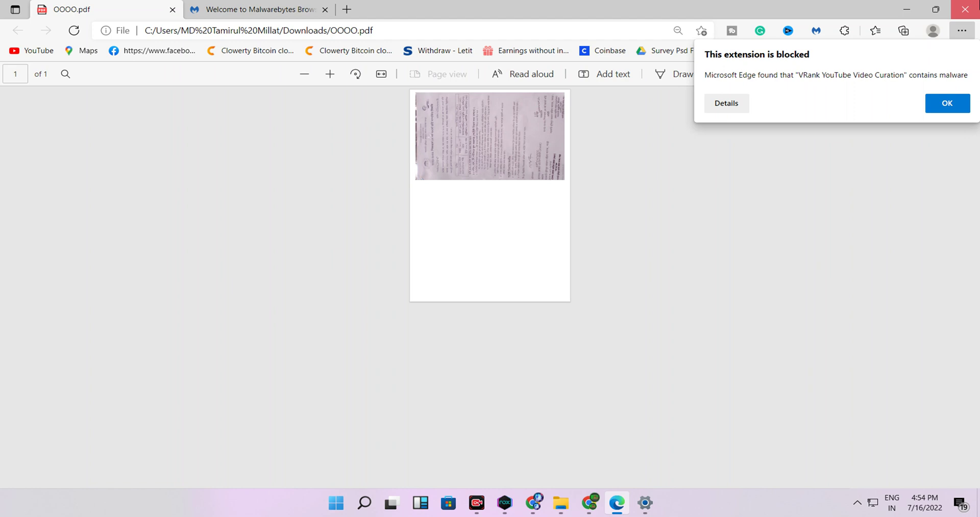
Close the Edge browser and cancel the print job in the Canon G1010 paper-out dialog.
click(964, 8)
click(964, 7)
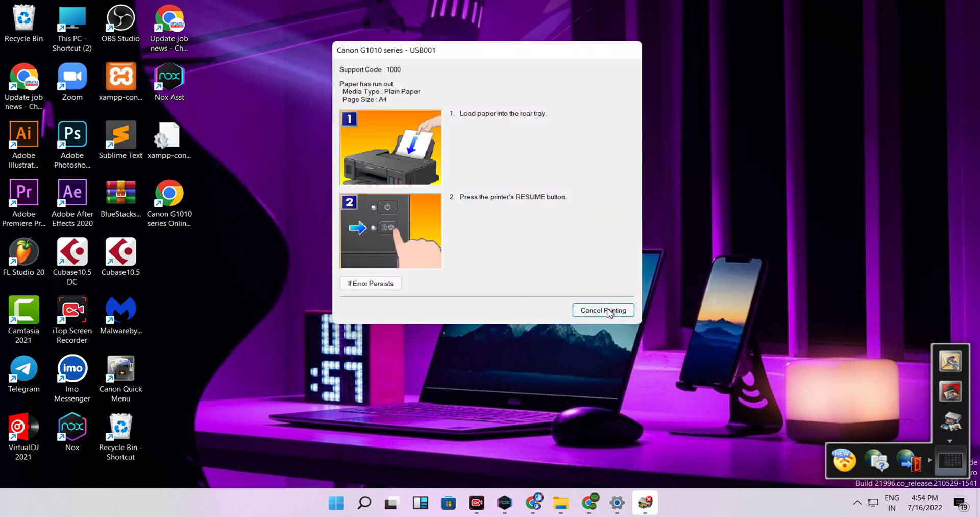
click(606, 312)
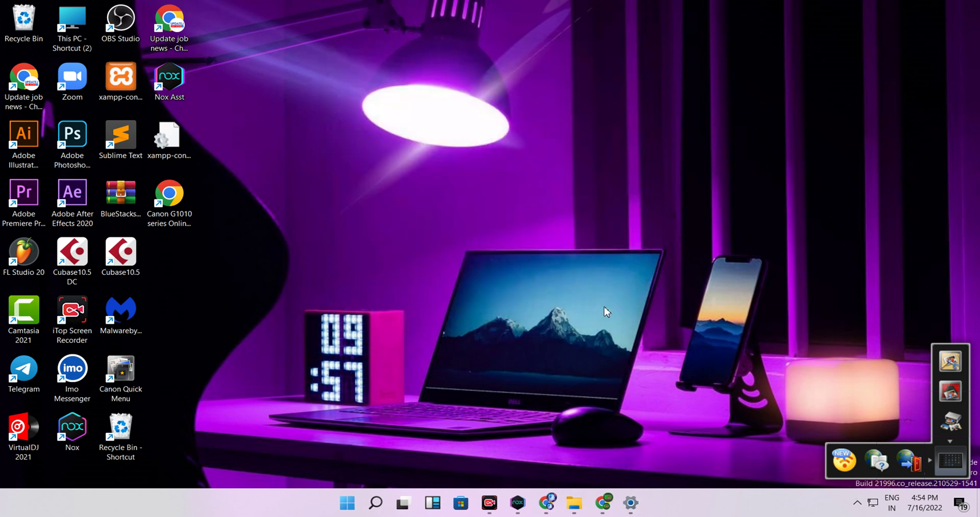